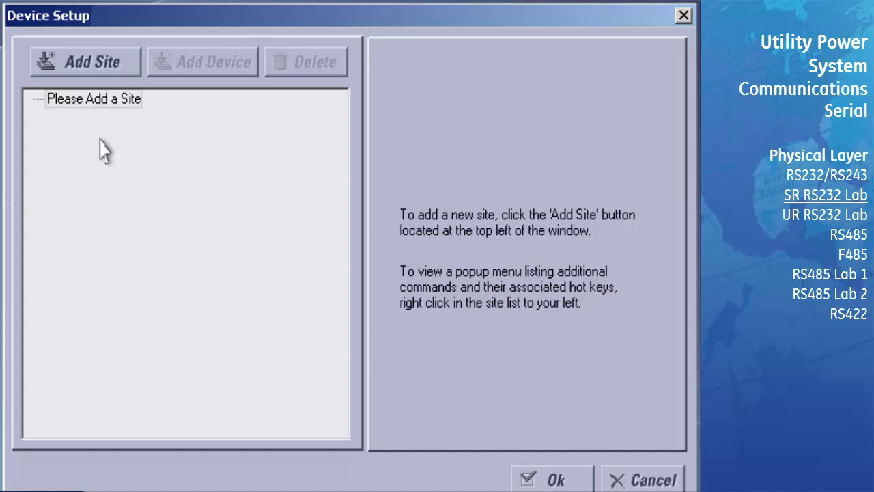
Step: Add a site named 'Transformer 1' and create New Device 1 under it
left_click(100, 63)
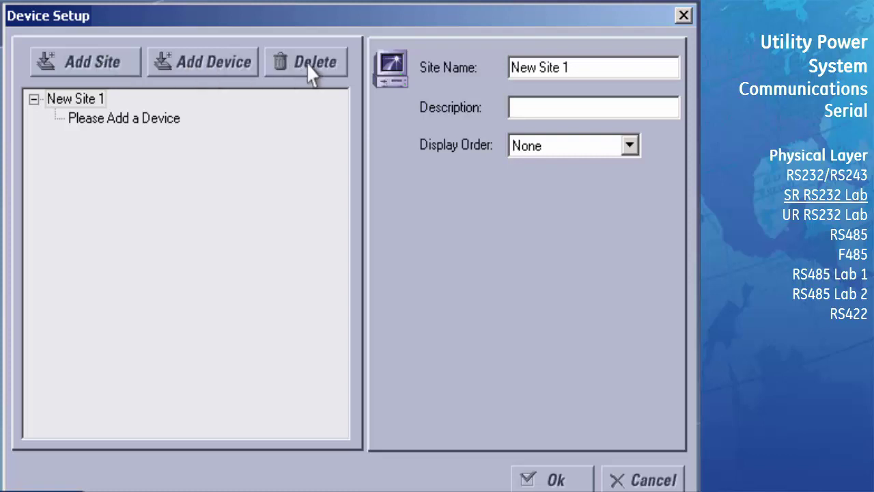
left_click(565, 73)
key("BackSpace")
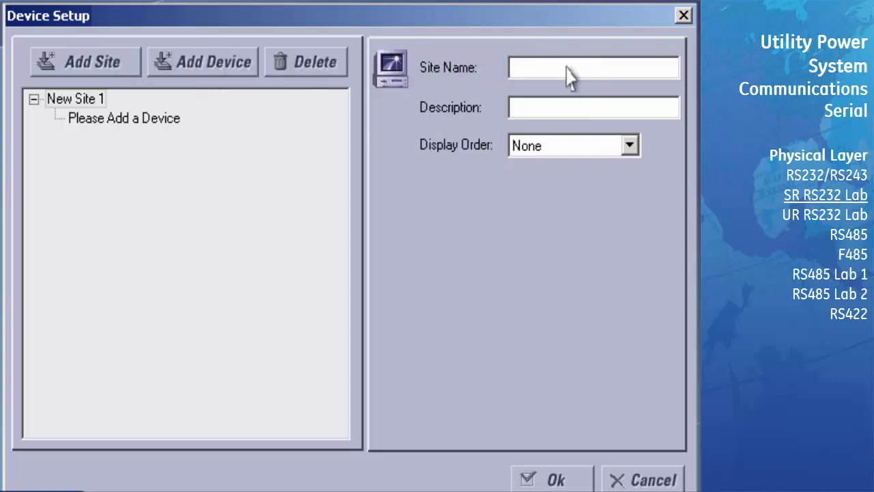
type("Transformer 1")
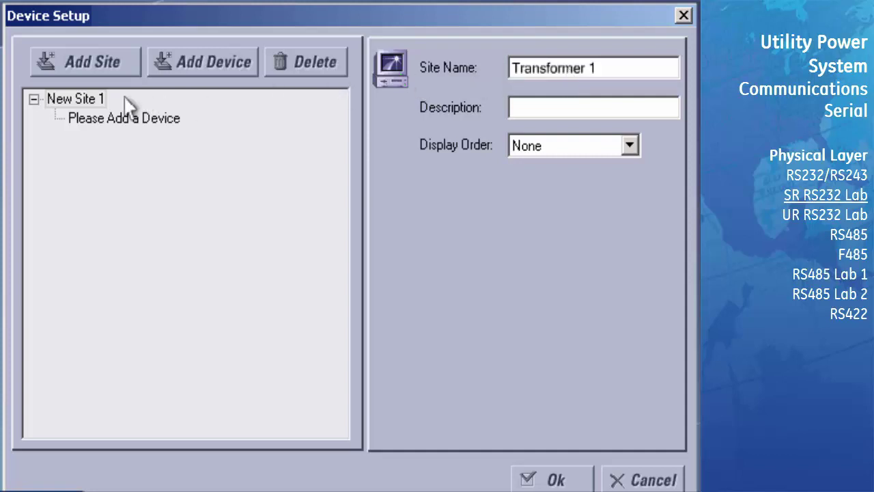
left_click(81, 102)
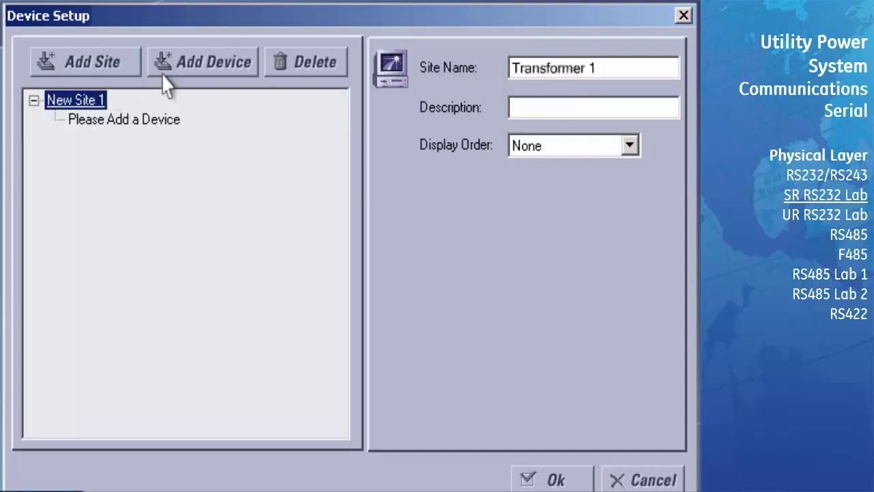
left_click(205, 66)
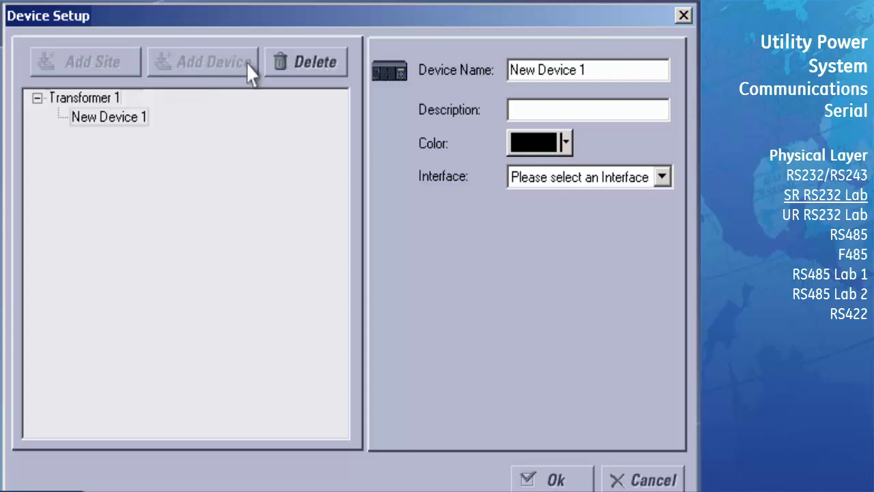
Step: Rename the device to 'Breaker 51', choose Serial interface, and read order code 745-W3-P5-G5-HI-ALR
triple_click(560, 79)
type("Breaker 51")
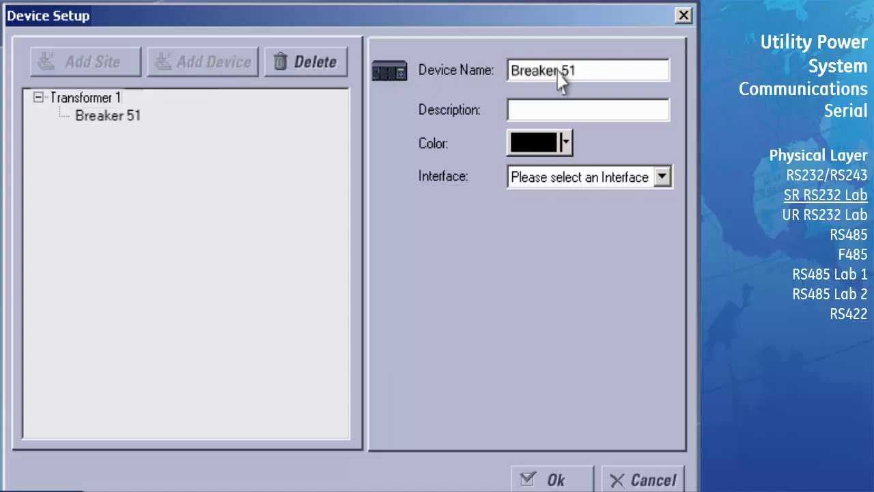
left_click(662, 178)
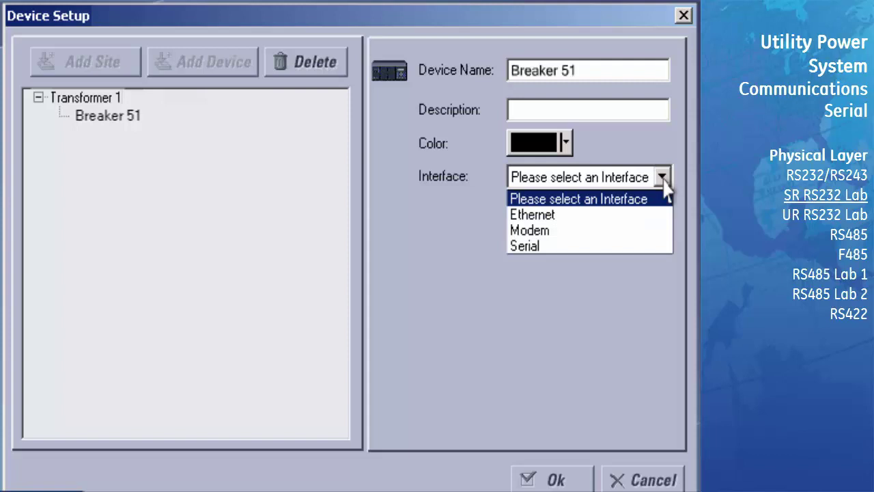
left_click(554, 250)
left_click(554, 250)
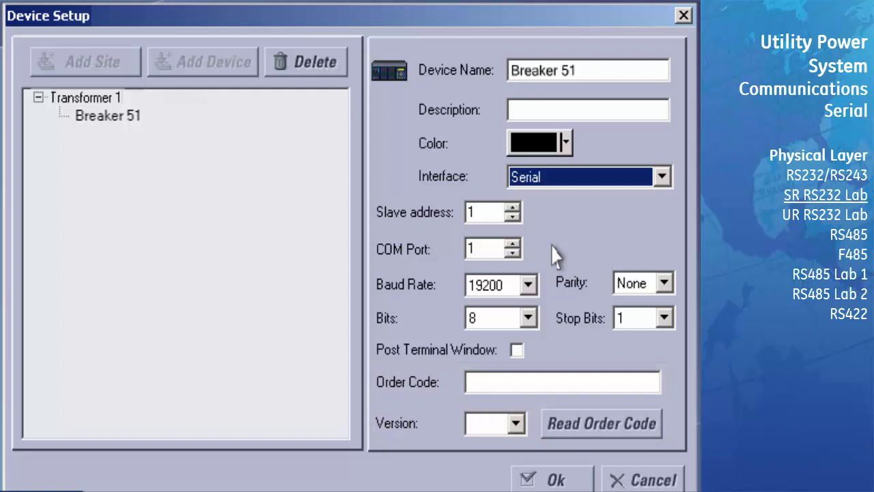
left_click(610, 431)
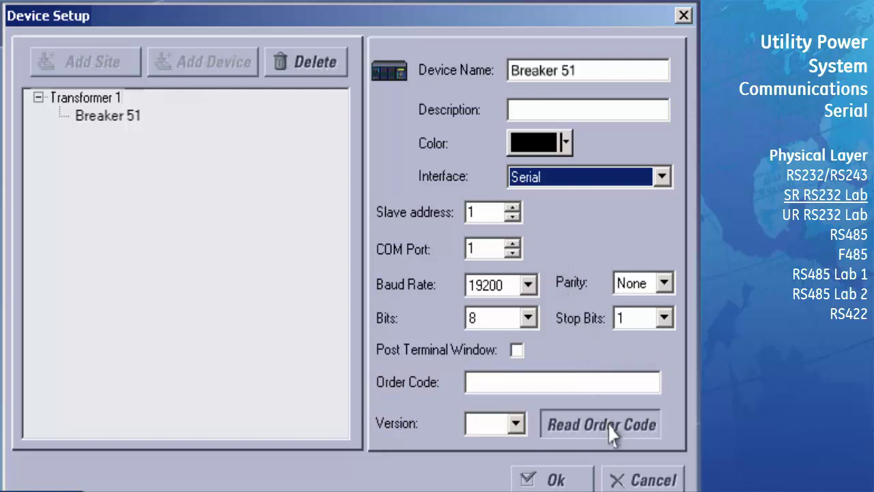
Step: Save the Breaker 51 device configuration and close Device Setup with Ok
left_click(557, 480)
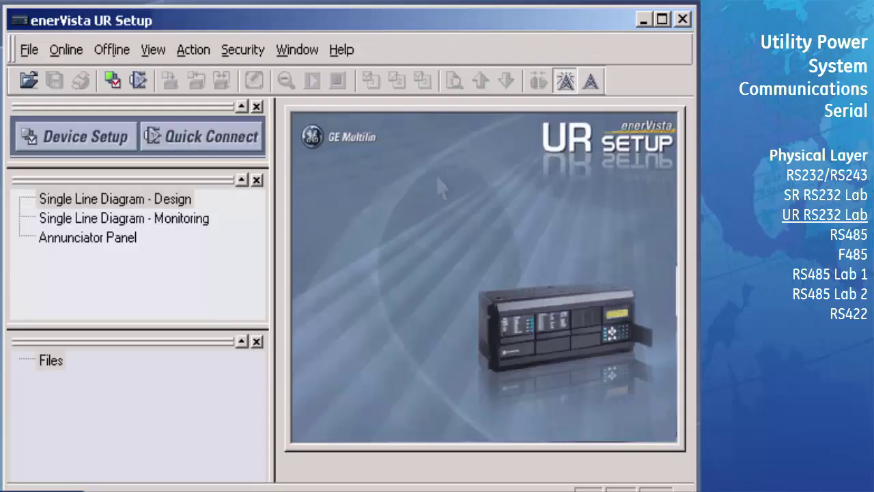
Step: Close the Files panel and bring up the empty Device Setup window
left_click(257, 341)
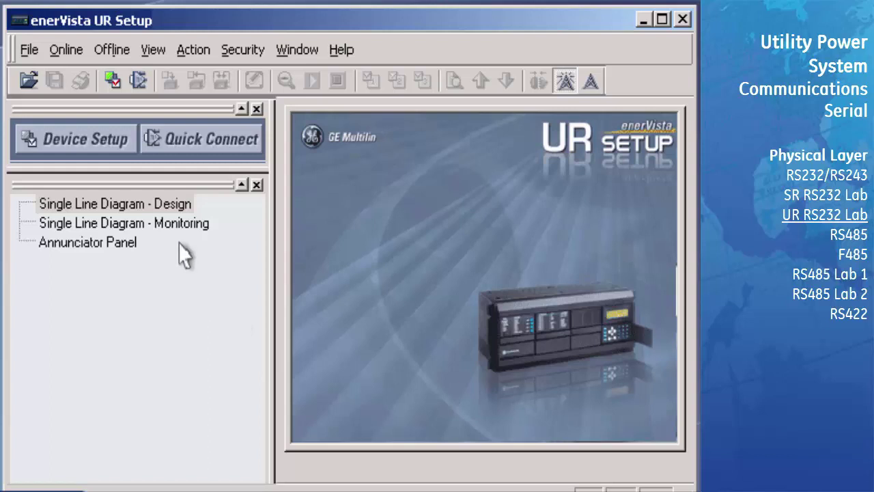
left_click(103, 146)
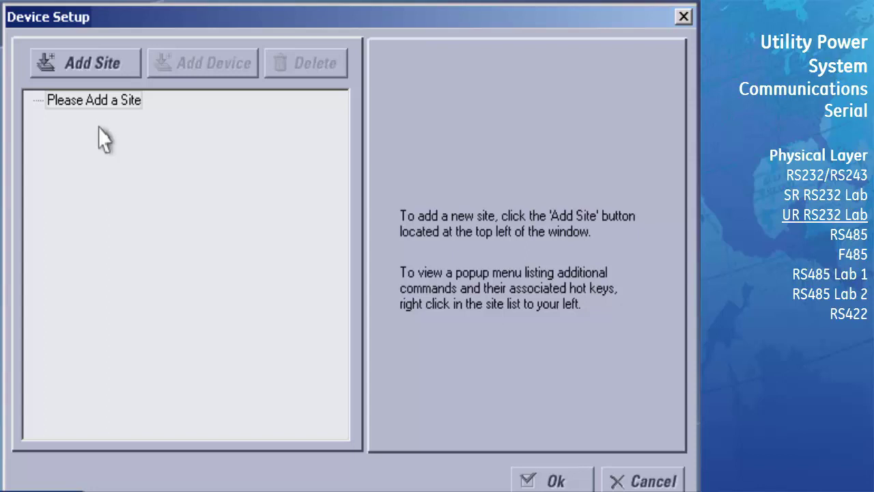
Step: Add a site named 'Sub 1' and create New Device 1 under it
left_click(101, 72)
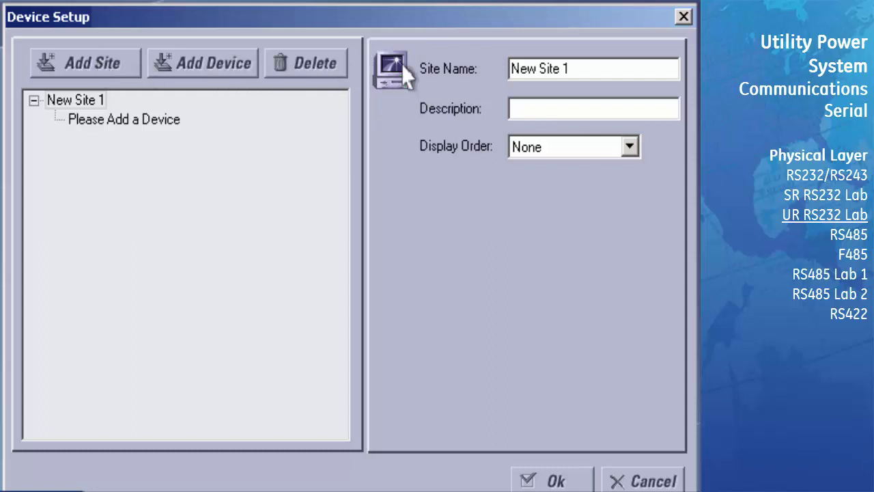
triple_click(567, 75)
key("BackSpace")
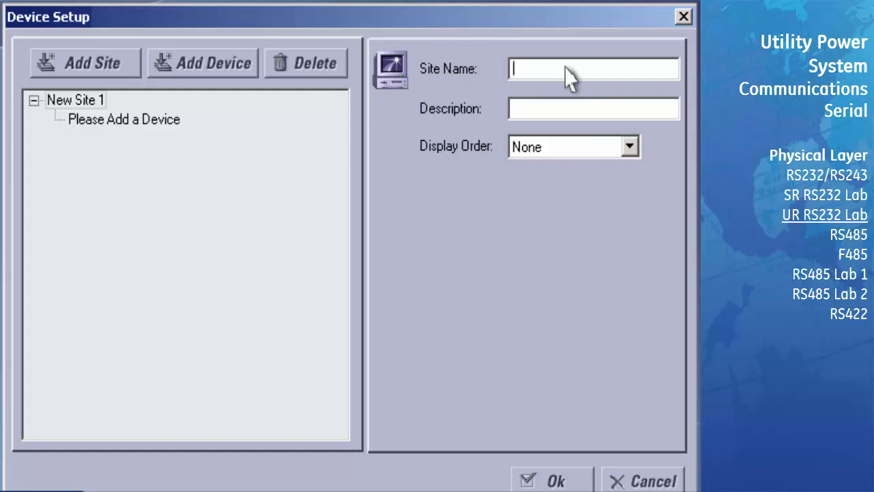
type("Sub 1")
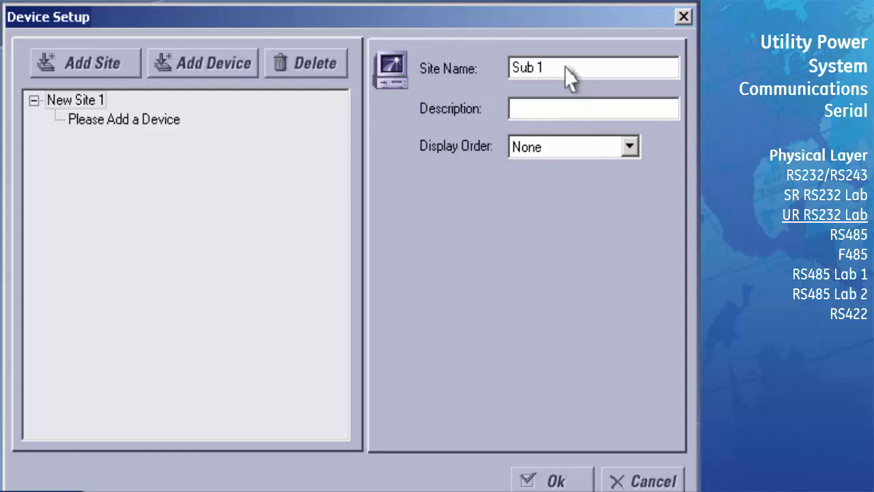
left_click(80, 100)
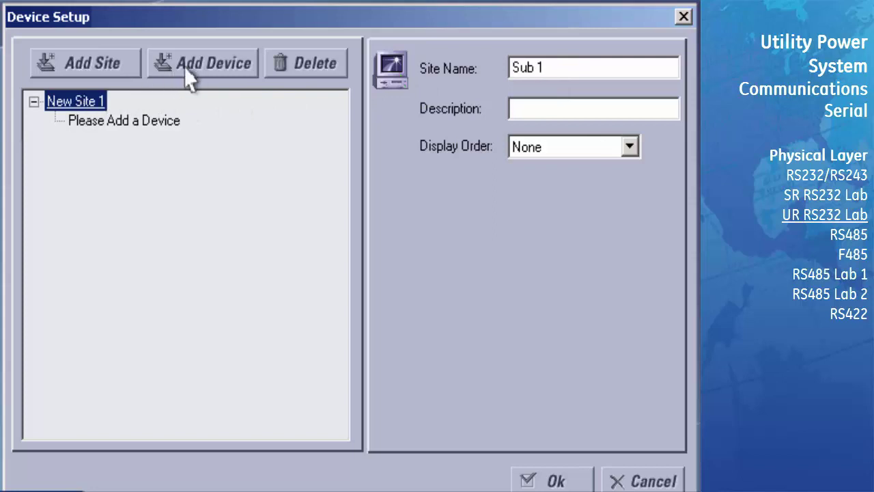
left_click(207, 65)
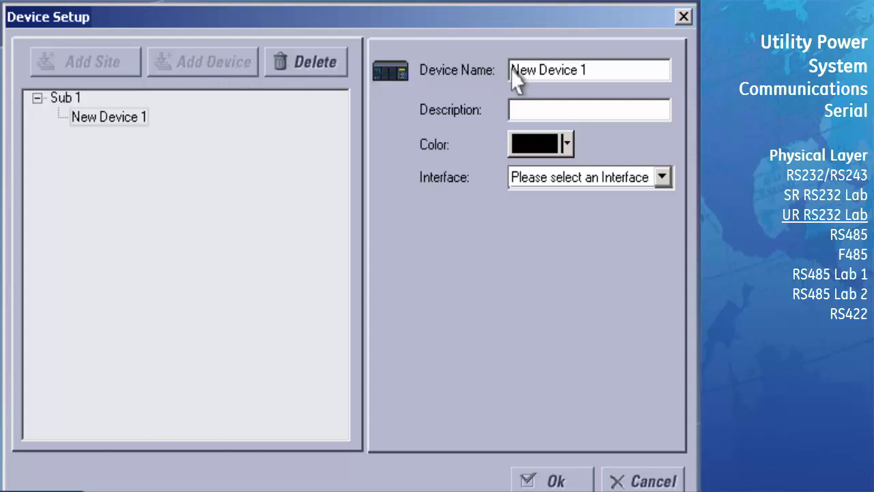
Step: Rename the device to 'F60' and set its interface to Serial at 19200 baud on COM 1
triple_click(562, 78)
key("Delete")
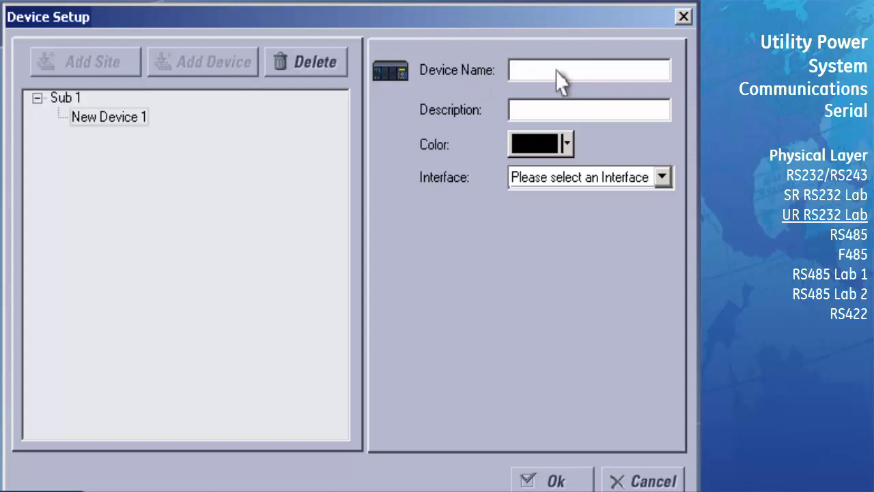
type("F60")
key("Tab")
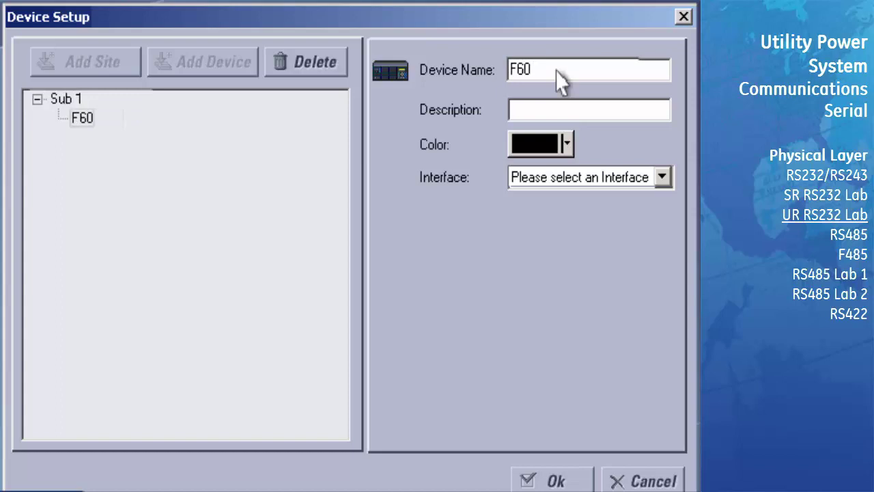
left_click(662, 179)
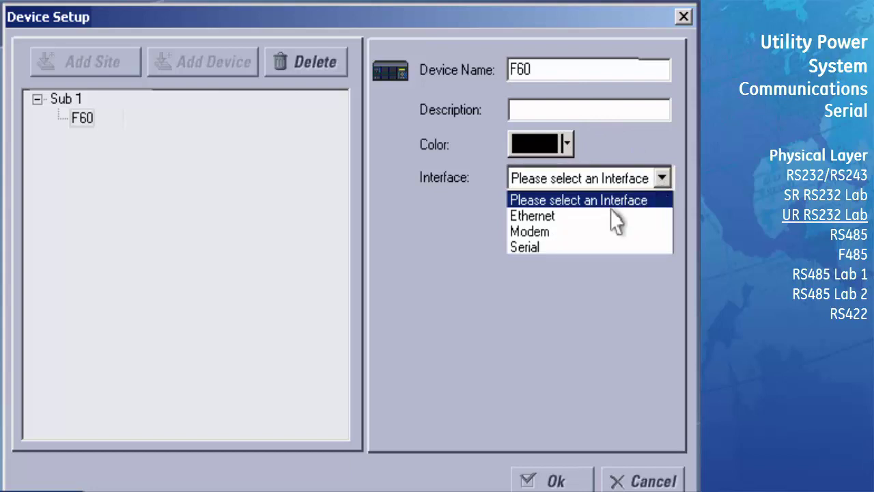
left_click(553, 248)
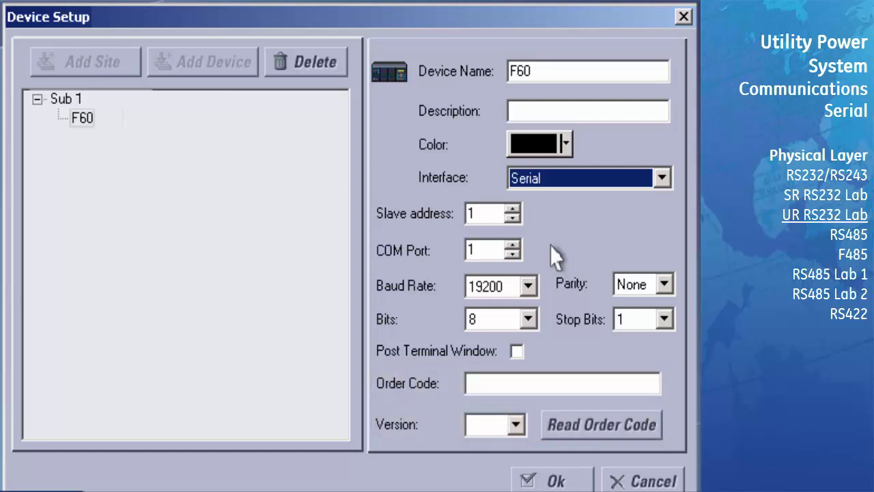
Step: Read F60's order code F60-D00-HCH-F8A-H6A, version 3.3x, and save the device setup
left_click(610, 430)
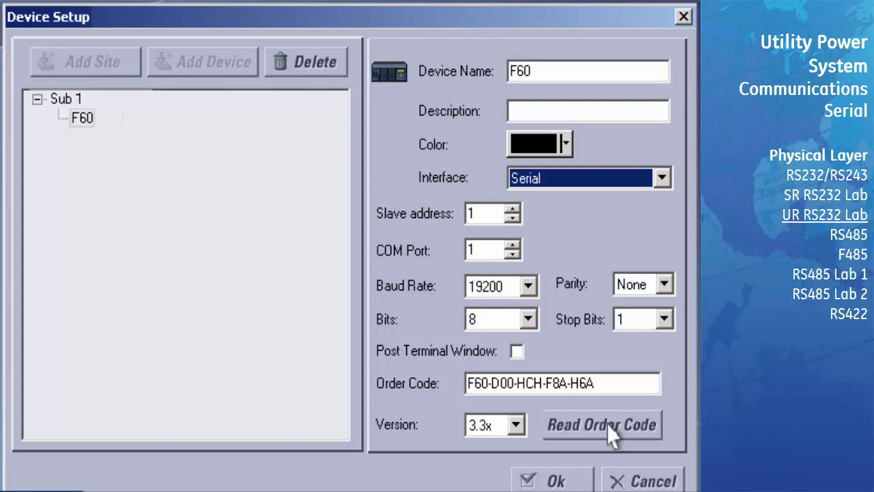
left_click(553, 480)
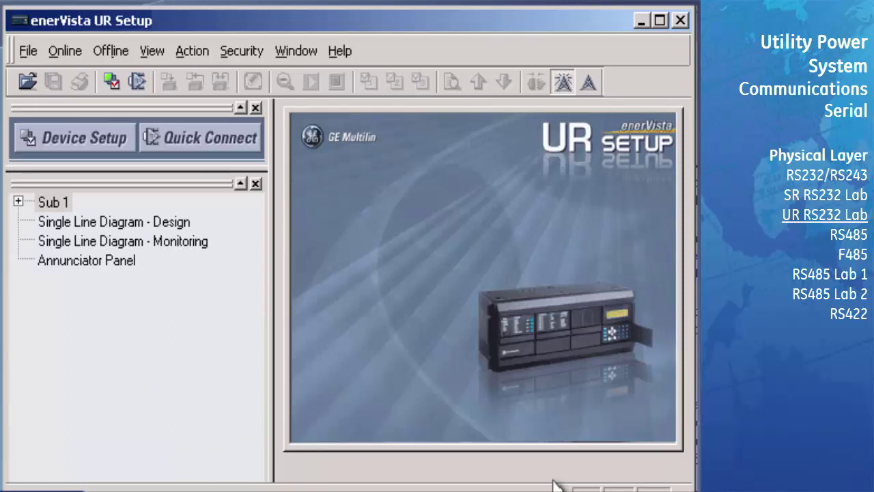
Step: Expand Sub 1 and F60 to reveal Device Definition, Settings, Commands and Actual Values
double_click(55, 204)
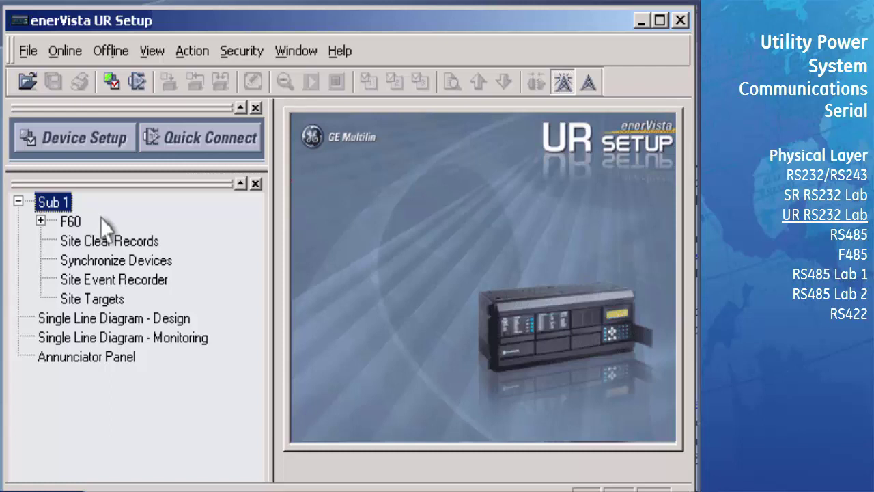
double_click(71, 222)
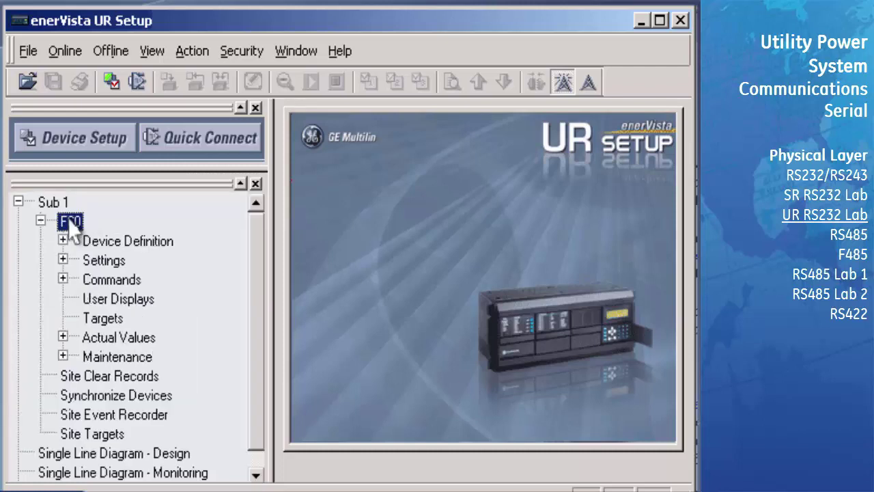